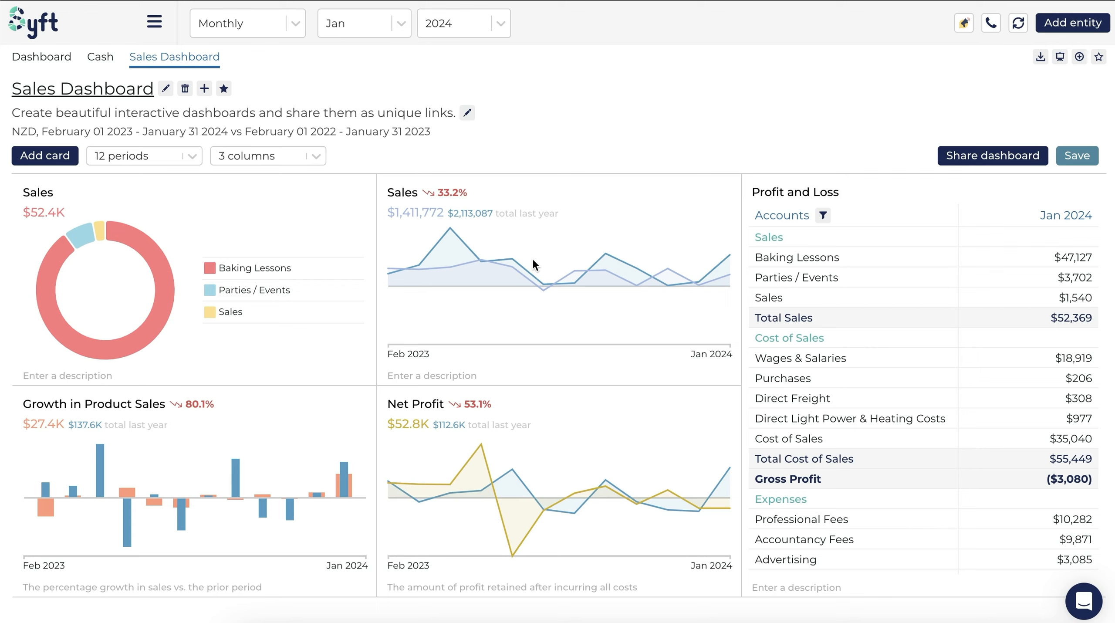
Step: Go to the Home overview and look through the list of connected entities
{"action": "left_click", "coordinate": [154, 22]}
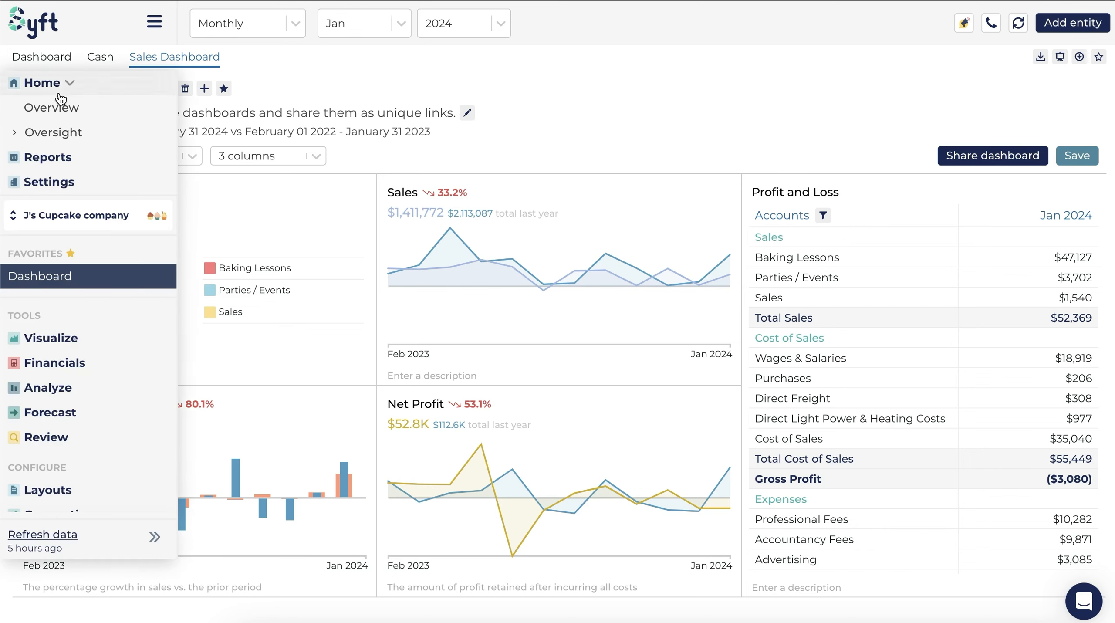
{"action": "left_click", "coordinate": [58, 112]}
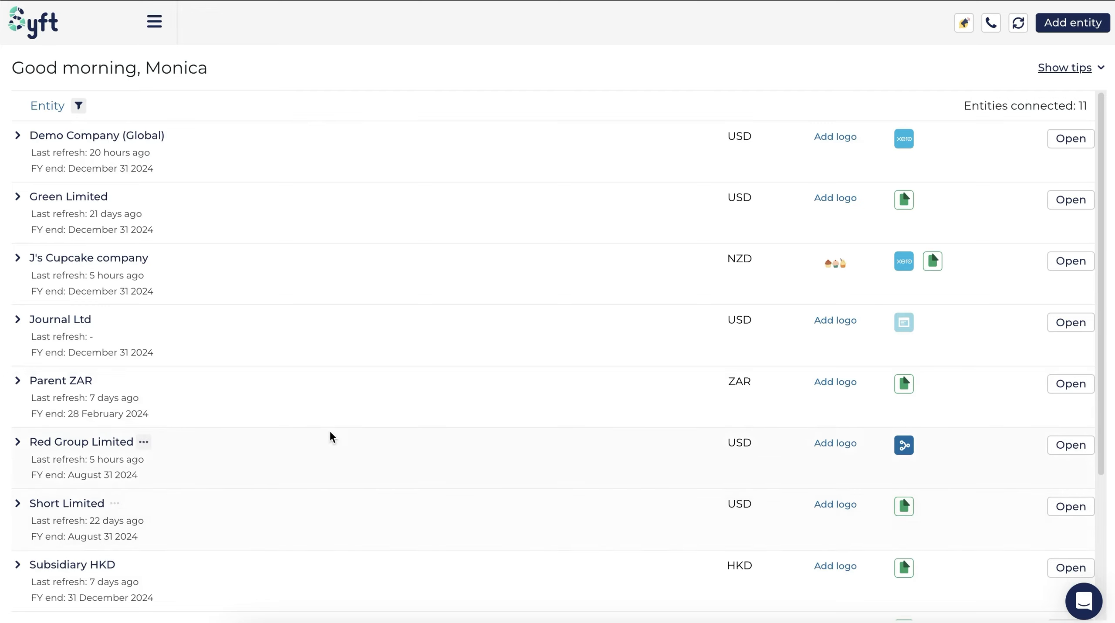
{"action": "scroll", "coordinate": [330, 414], "scroll_direction": "down", "scroll_amount": 5}
{"action": "scroll", "coordinate": [330, 412], "scroll_direction": "up", "scroll_amount": 5}
Step: Start duplicating the J's Cupcake company entity and name the duplicate J's Cupcake company 1
{"action": "mouse_move", "coordinate": [154, 270]}
{"action": "left_click", "coordinate": [158, 262]}
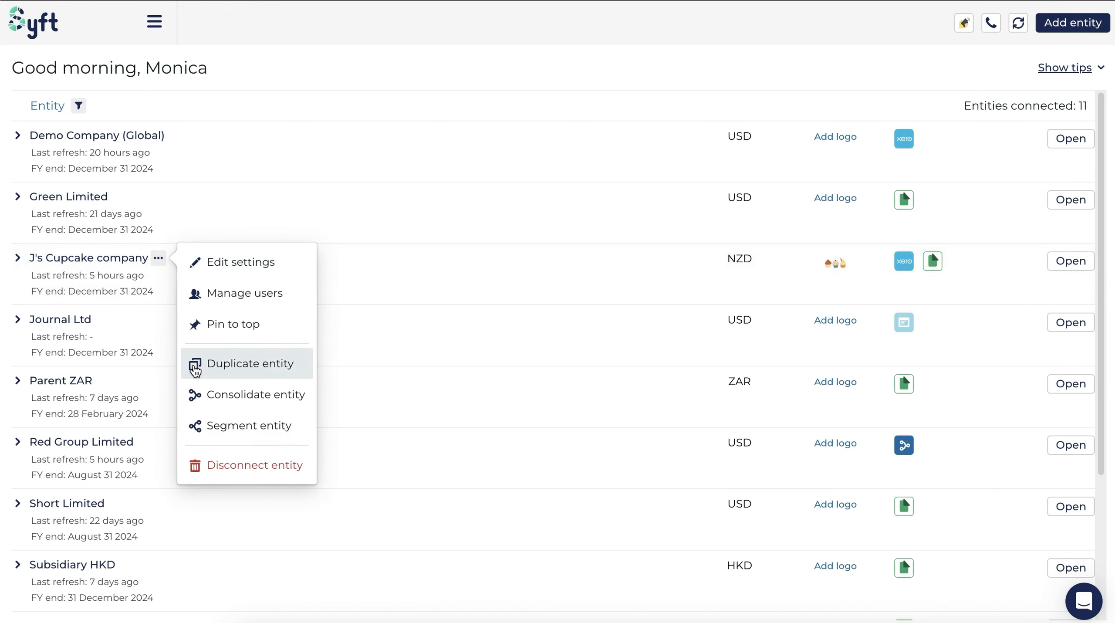
{"action": "left_click", "coordinate": [195, 366]}
{"action": "left_click_drag", "start_coordinate": [591, 238], "coordinate": [554, 238]}
{"action": "key", "text": "BackSpace"}
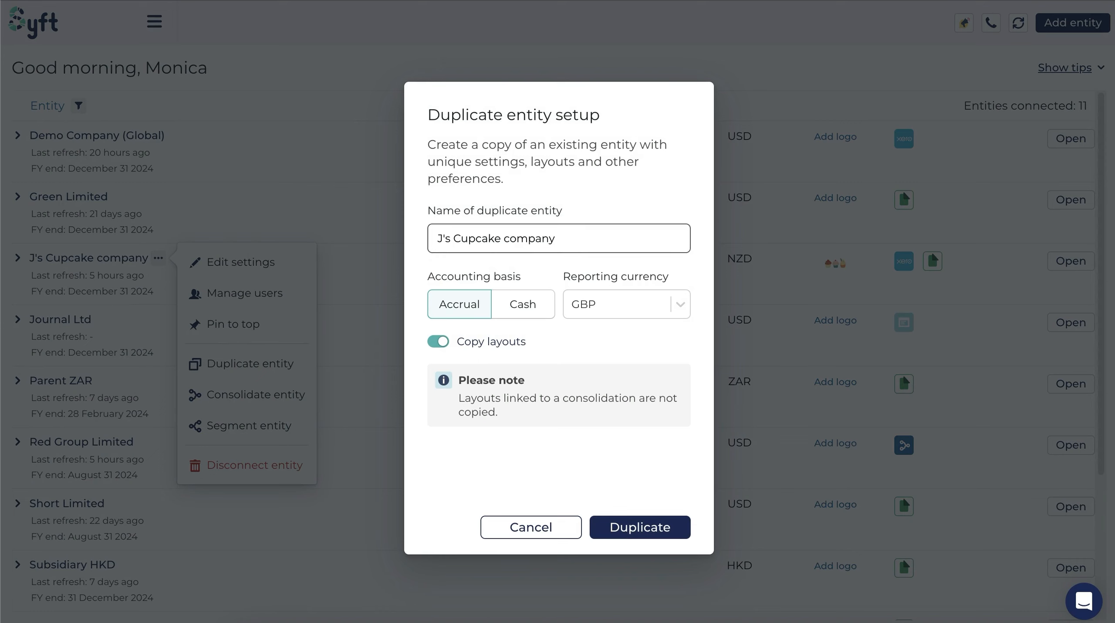
{"action": "type", "text": "1"}
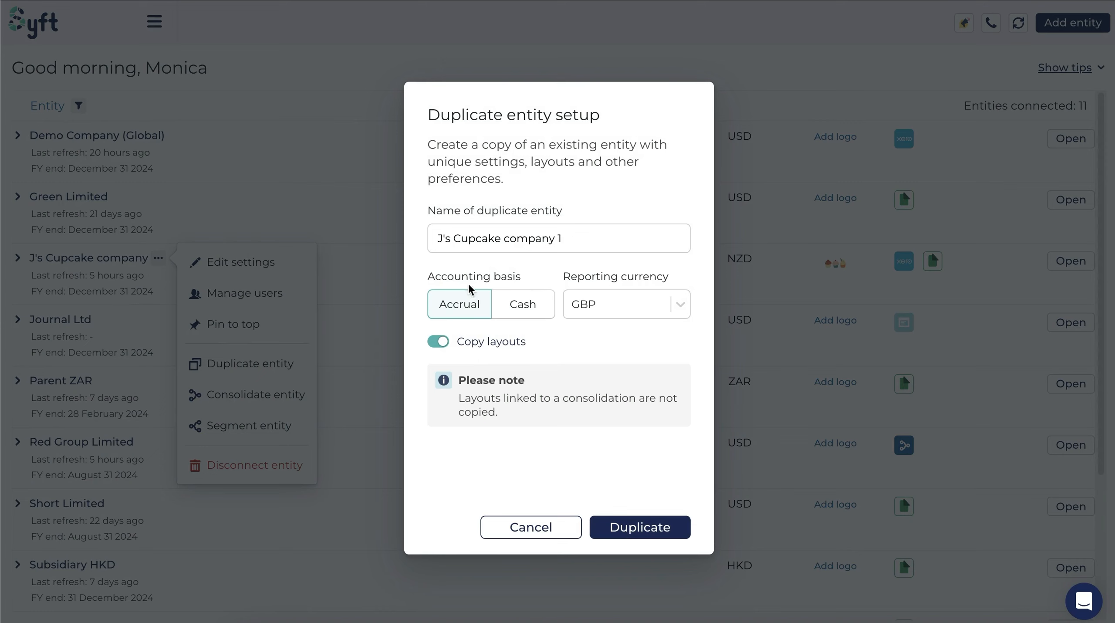
Step: Set the duplicate's accounting basis to Cash and reporting currency to USD, and create the duplicate
{"action": "left_click", "coordinate": [519, 306]}
{"action": "left_click", "coordinate": [625, 310]}
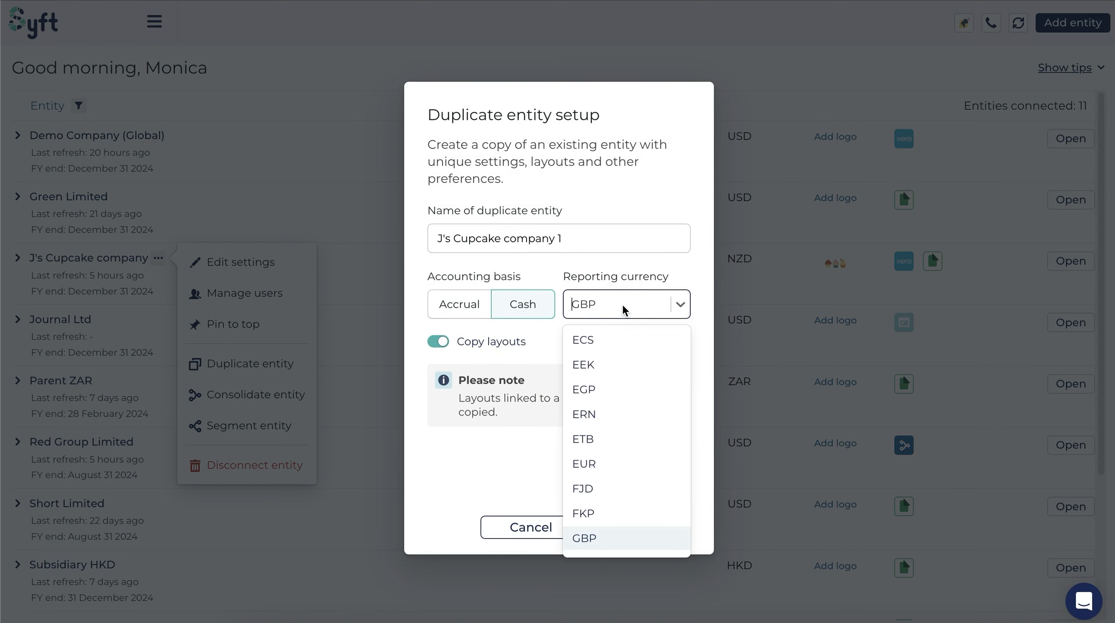
{"action": "type", "text": "usd"}
{"action": "left_click", "coordinate": [604, 341]}
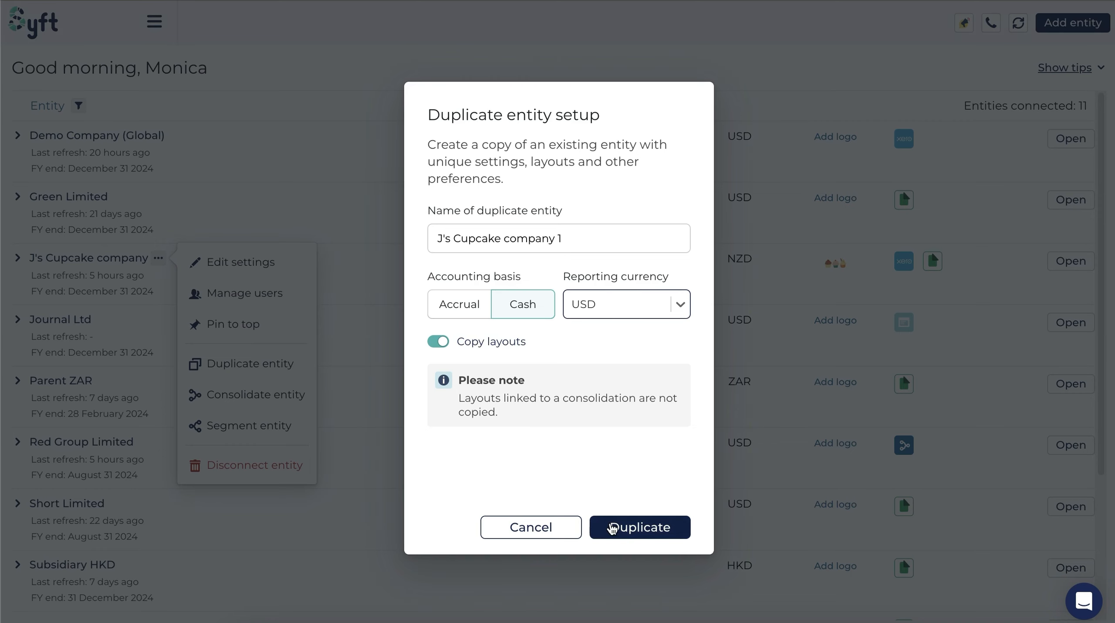
{"action": "left_click", "coordinate": [612, 527]}
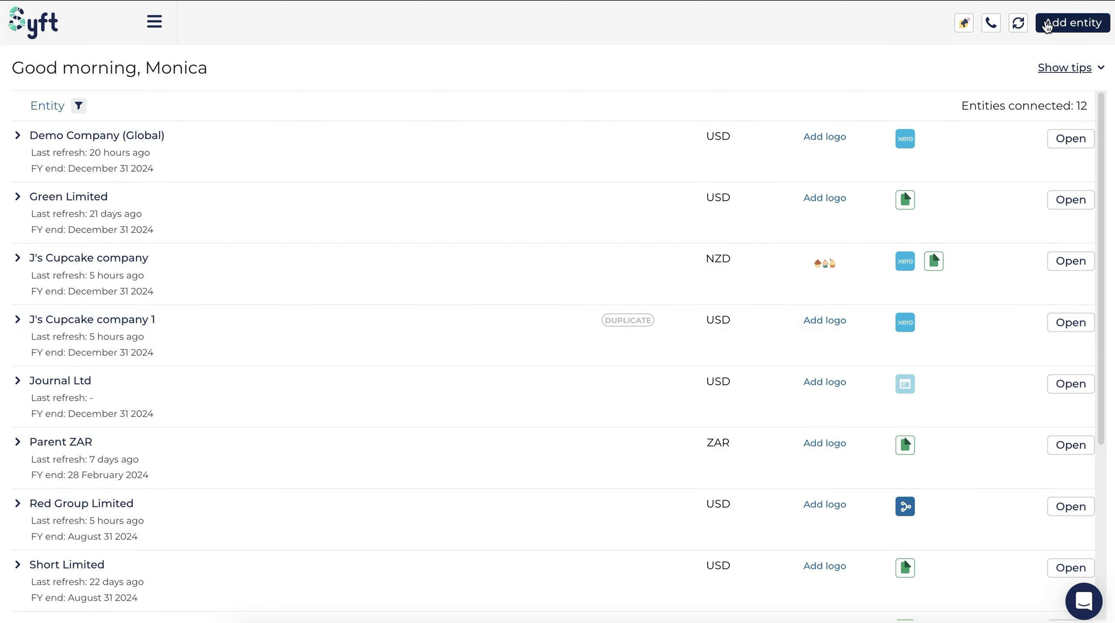
Step: Add a new entity using the Duplicate Entity option and choose J's Cupcake company as the entity to copy
{"action": "left_click", "coordinate": [1047, 26]}
{"action": "scroll", "coordinate": [410, 354], "scroll_direction": "down", "scroll_amount": 5}
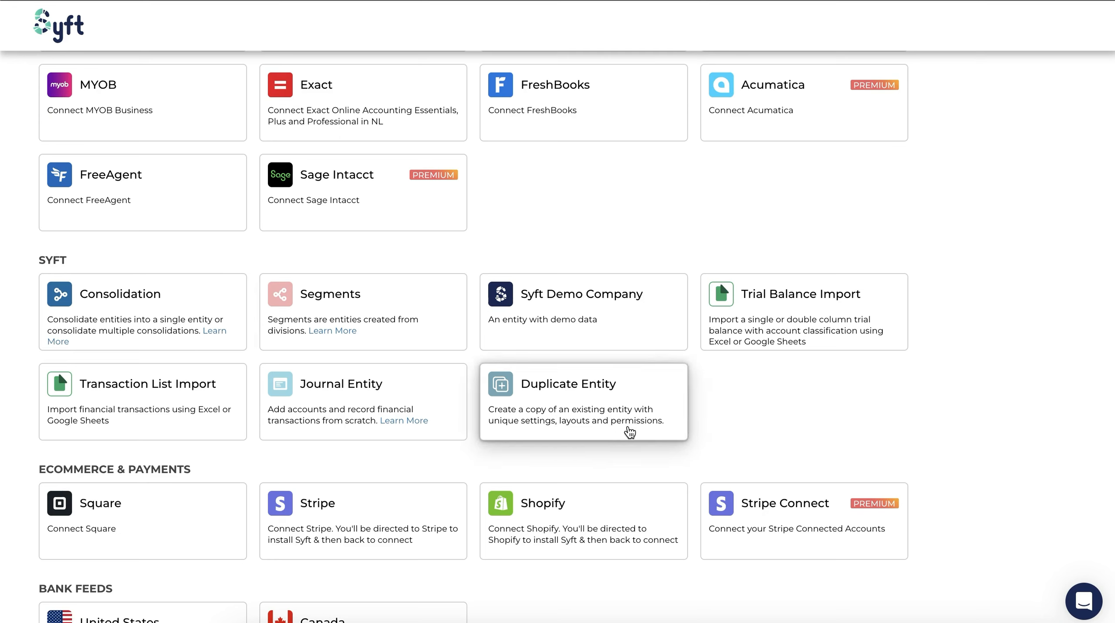
{"action": "left_click", "coordinate": [614, 409]}
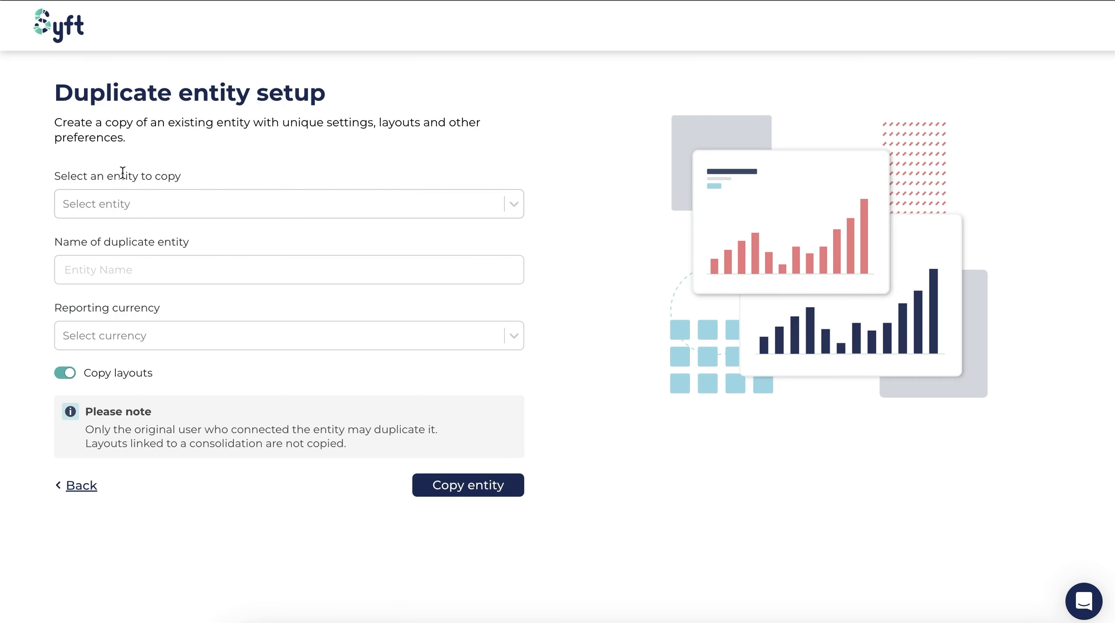
{"action": "left_click", "coordinate": [140, 208]}
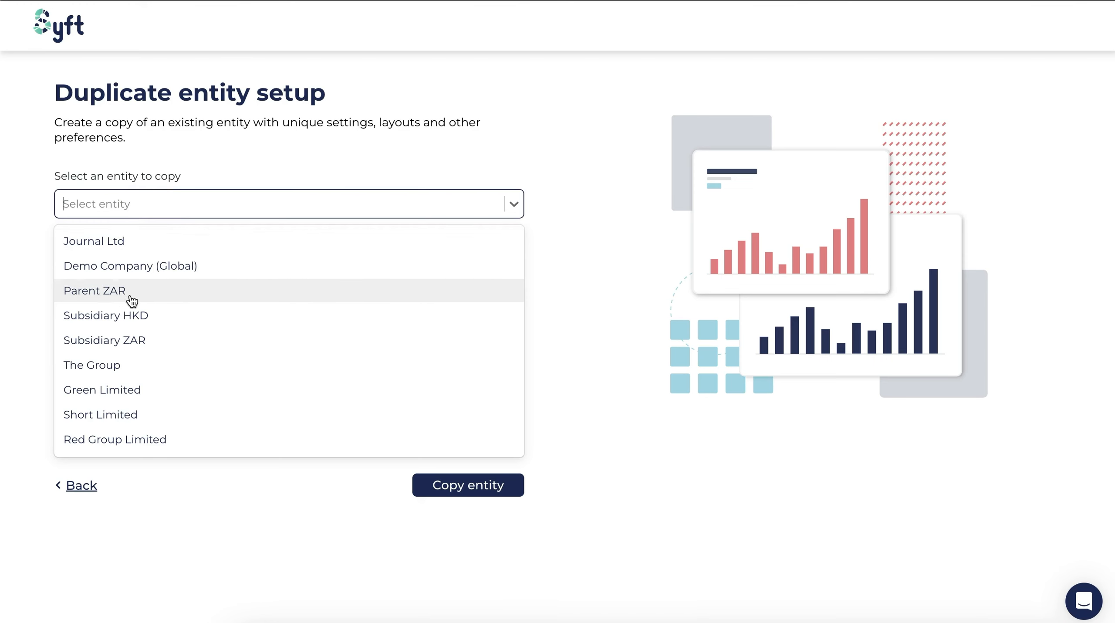
{"action": "scroll", "coordinate": [133, 328], "scroll_direction": "down", "scroll_amount": 1}
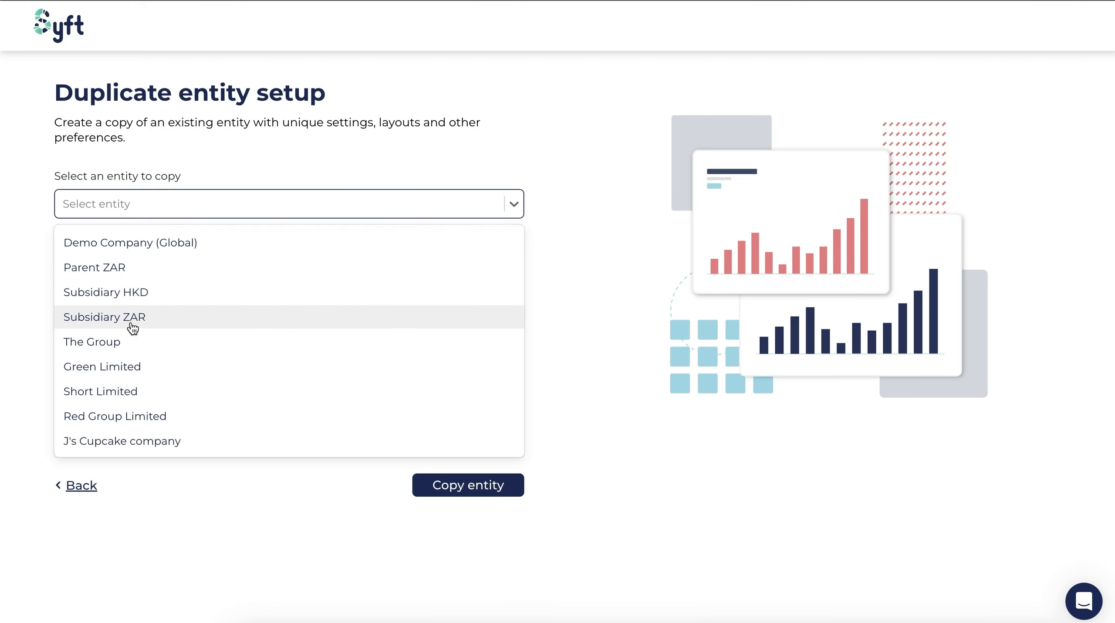
{"action": "left_click", "coordinate": [124, 438]}
Step: Name the duplicate J's Cupcake company 2, set its reporting currency to EUR, and copy the entity
{"action": "left_click_drag", "start_coordinate": [231, 269], "coordinate": [186, 274]}
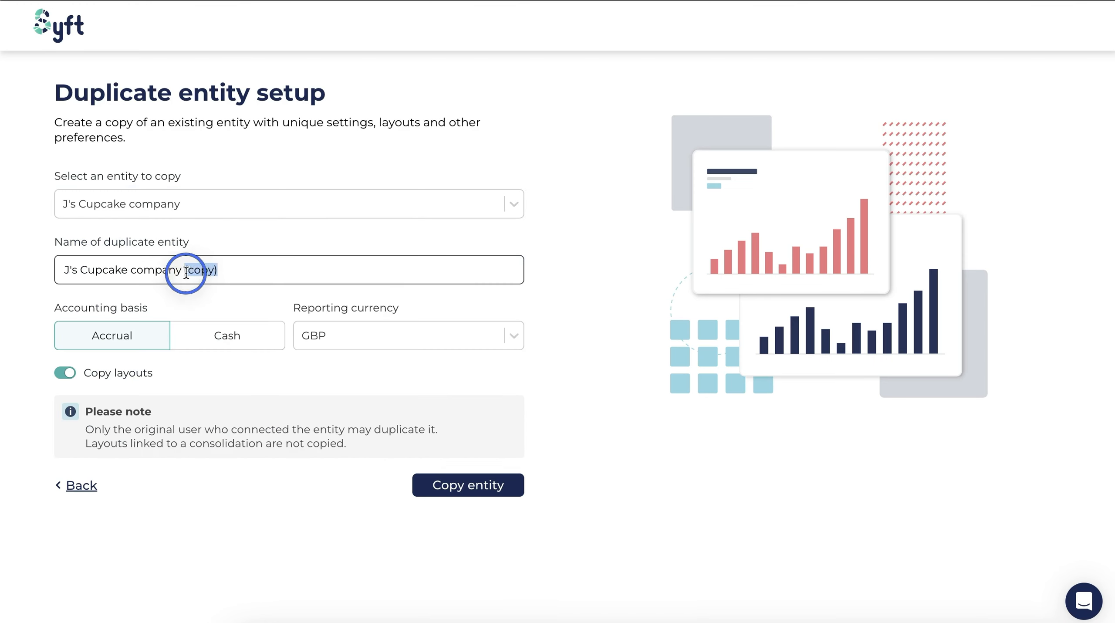
{"action": "type", "text": "2"}
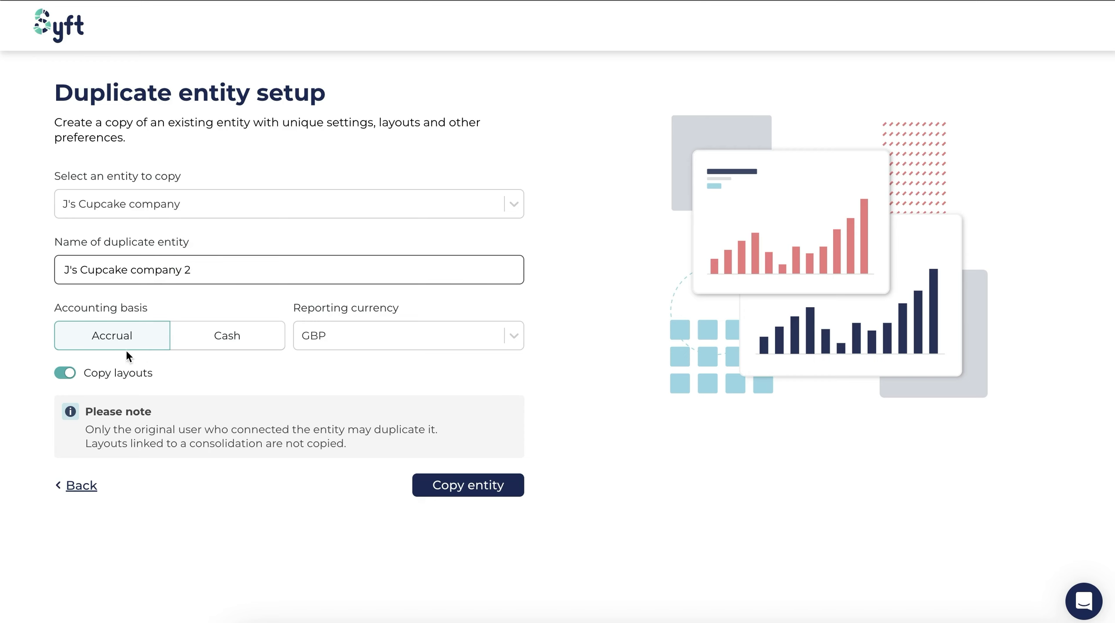
{"action": "left_click", "coordinate": [356, 332]}
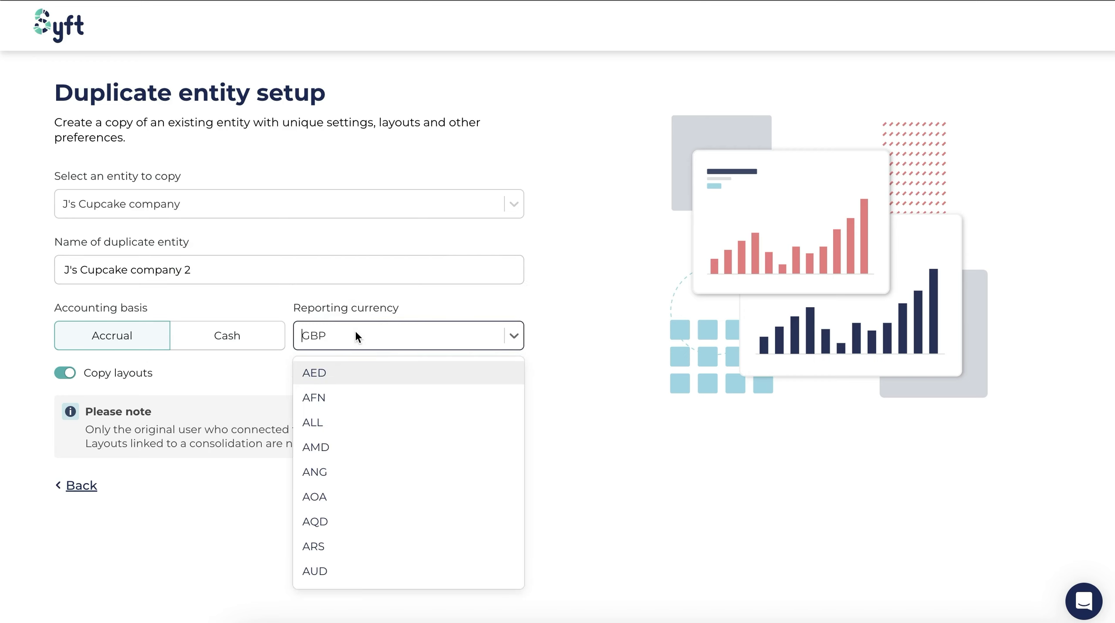
{"action": "type", "text": "eur"}
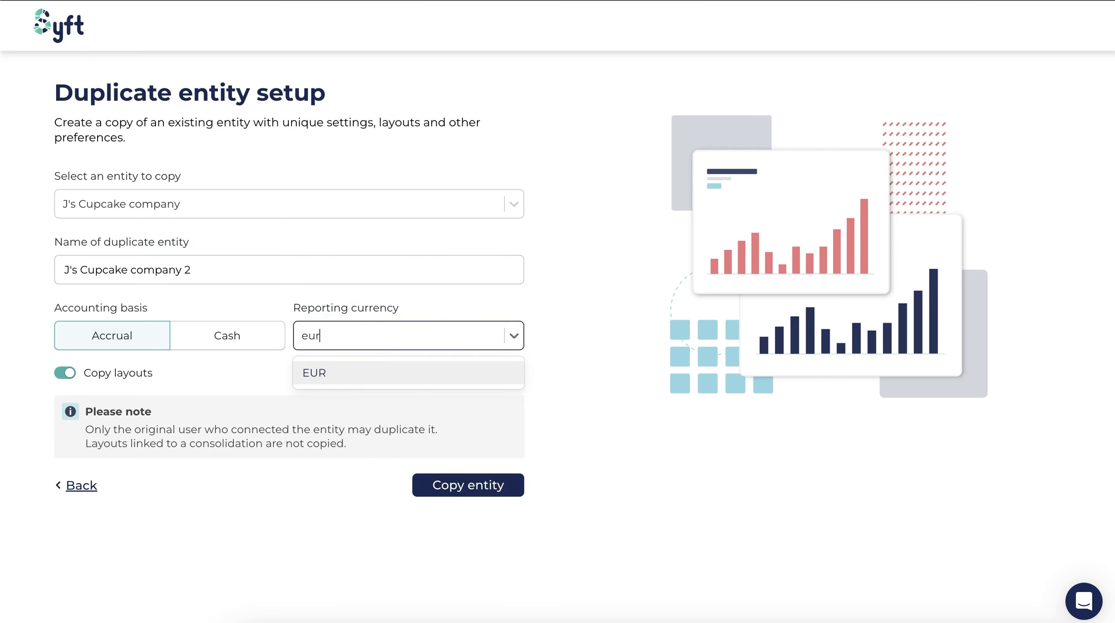
{"action": "left_click", "coordinate": [344, 370]}
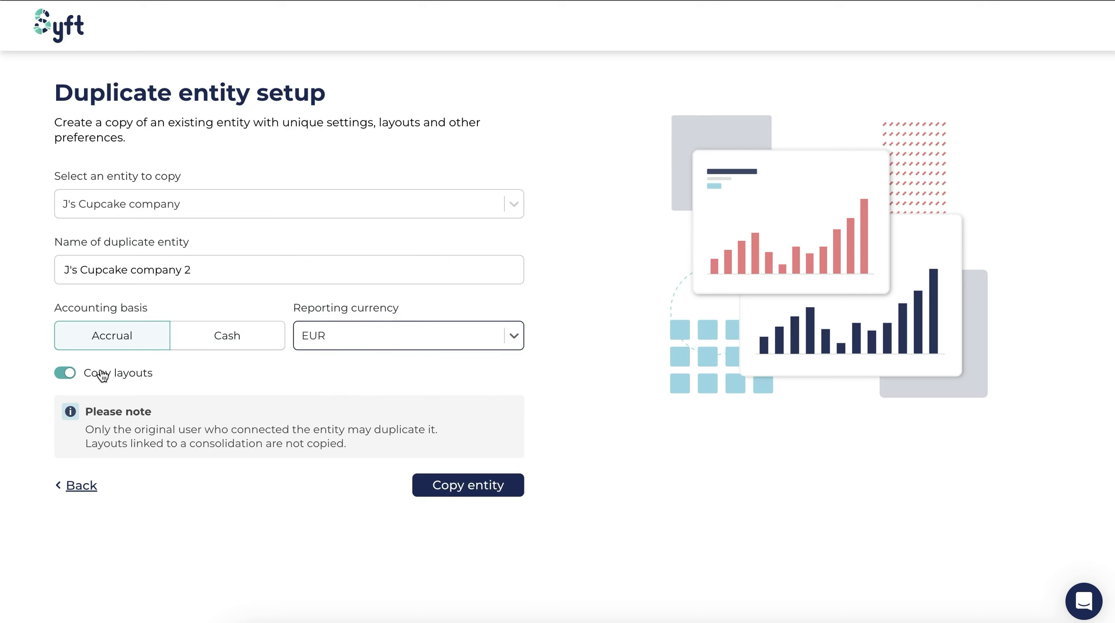
{"action": "left_click", "coordinate": [460, 488]}
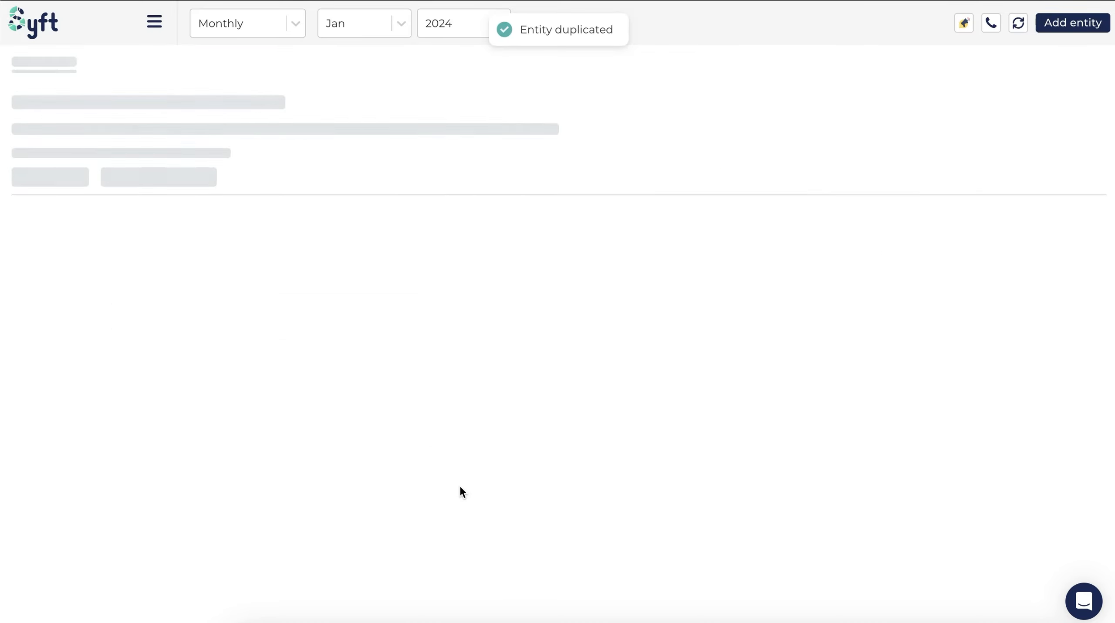
Step: Return to the entity overview and check the divisions offered for segmenting J's Cupcake company 1, without creating a segment
{"action": "left_click", "coordinate": [37, 84]}
{"action": "left_click", "coordinate": [39, 107]}
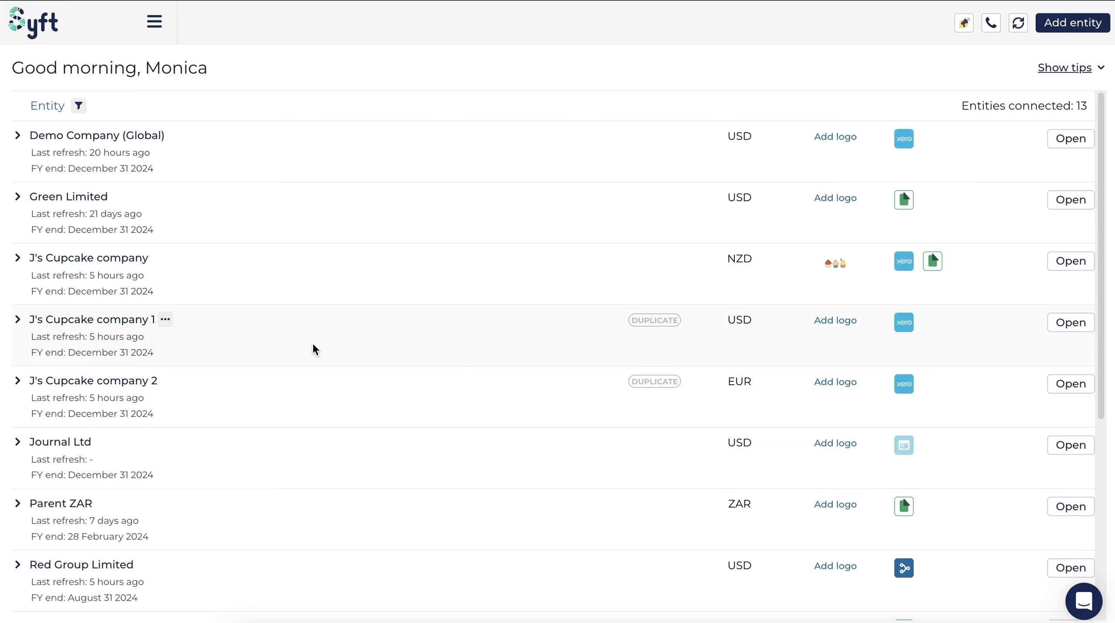
{"action": "left_click", "coordinate": [165, 319]}
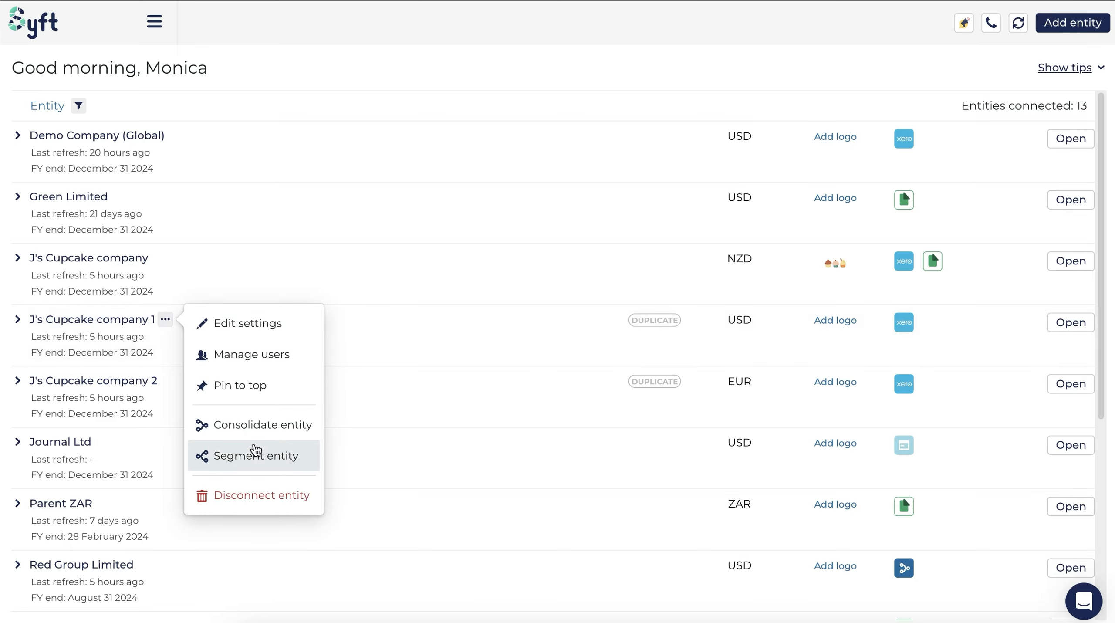
{"action": "left_click", "coordinate": [256, 454]}
{"action": "left_click", "coordinate": [470, 299]}
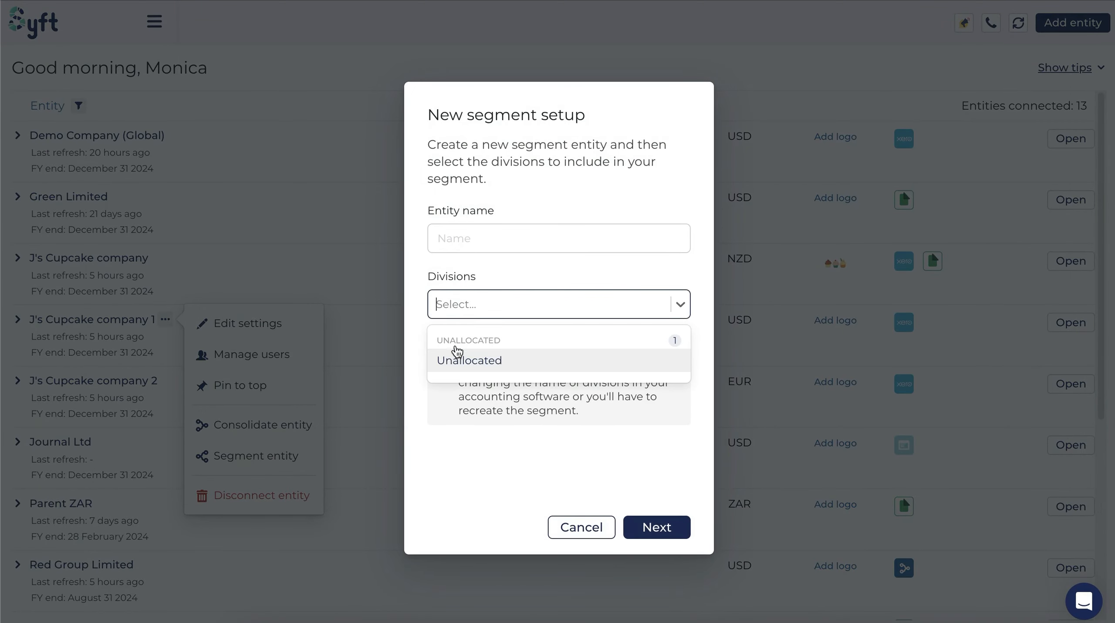
{"action": "left_click", "coordinate": [569, 528]}
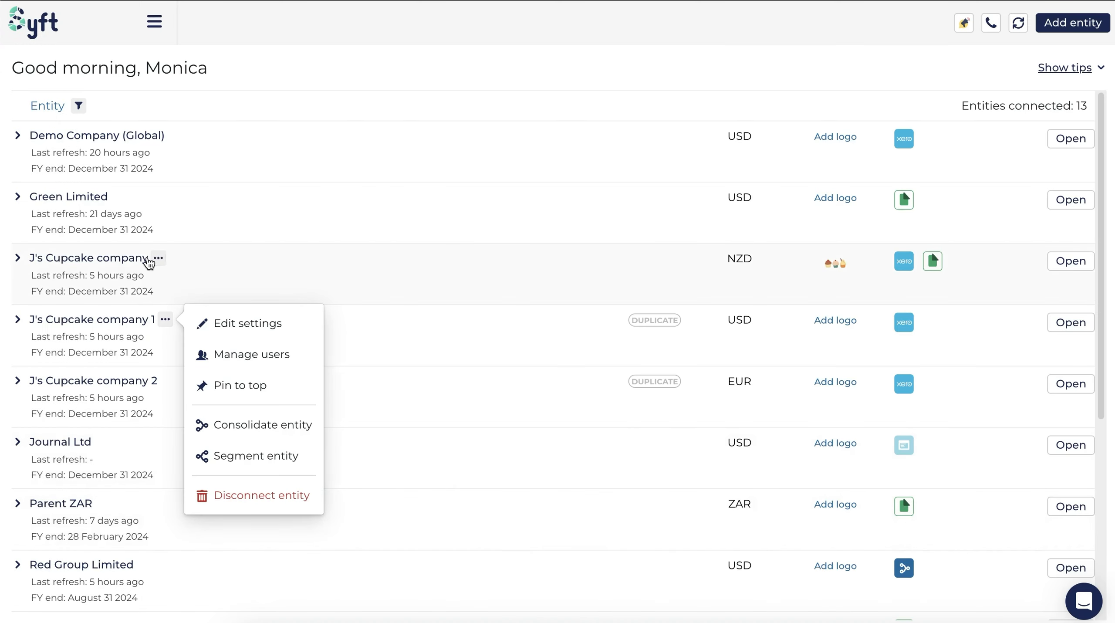
Step: Check the divisions offered for segmenting the original J's Cupcake company, and cancel the segment setup
{"action": "left_click", "coordinate": [150, 259]}
{"action": "left_click", "coordinate": [159, 258]}
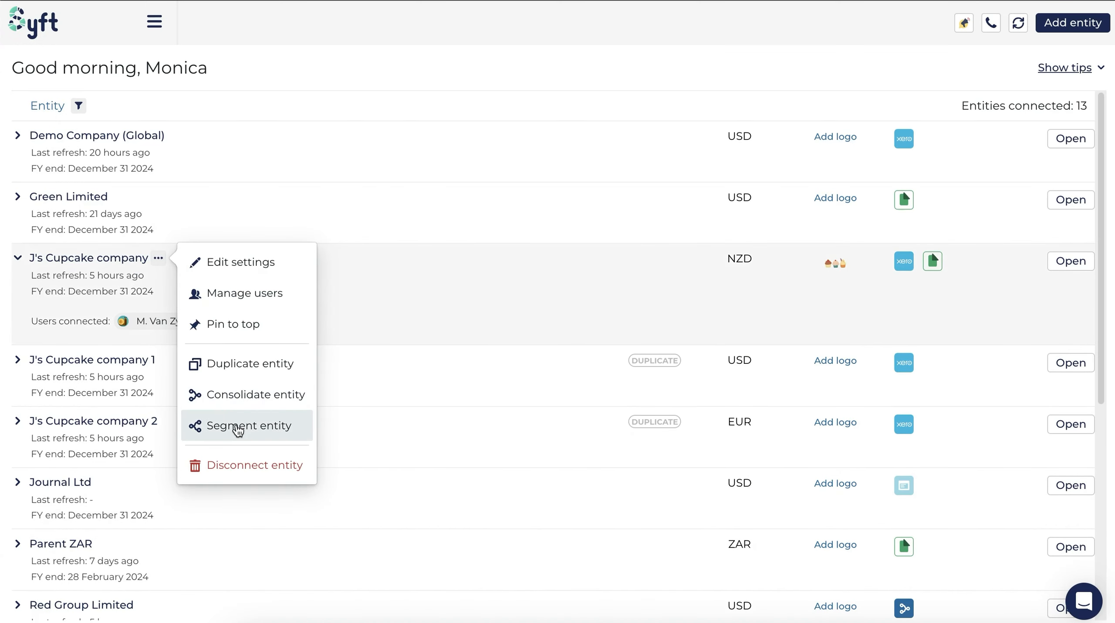
{"action": "left_click", "coordinate": [239, 428]}
{"action": "left_click", "coordinate": [490, 304]}
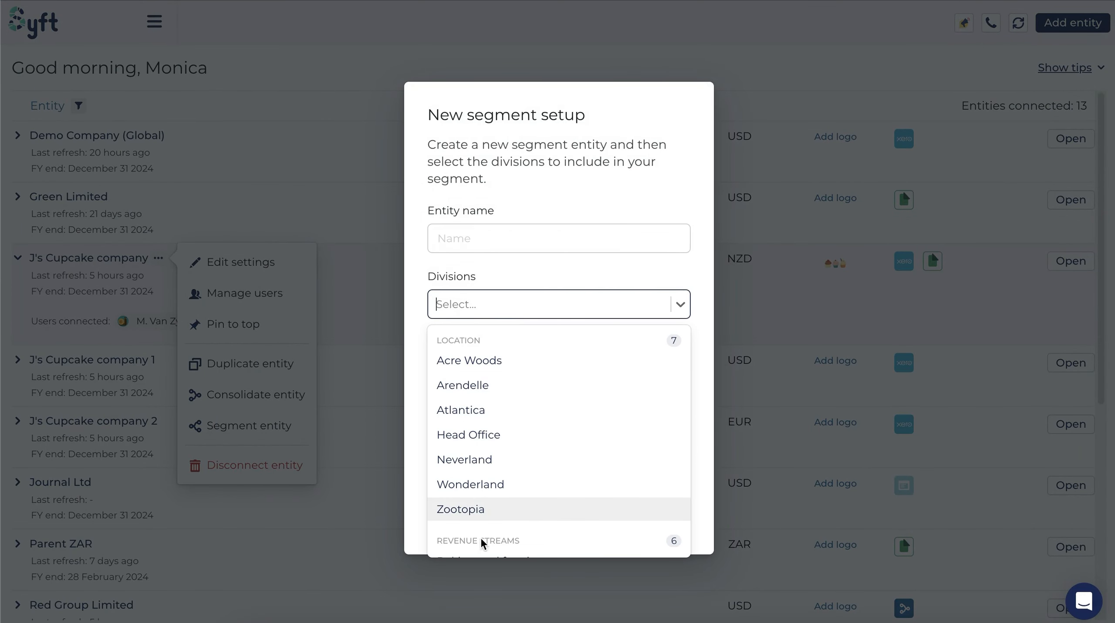
{"action": "left_click", "coordinate": [749, 344]}
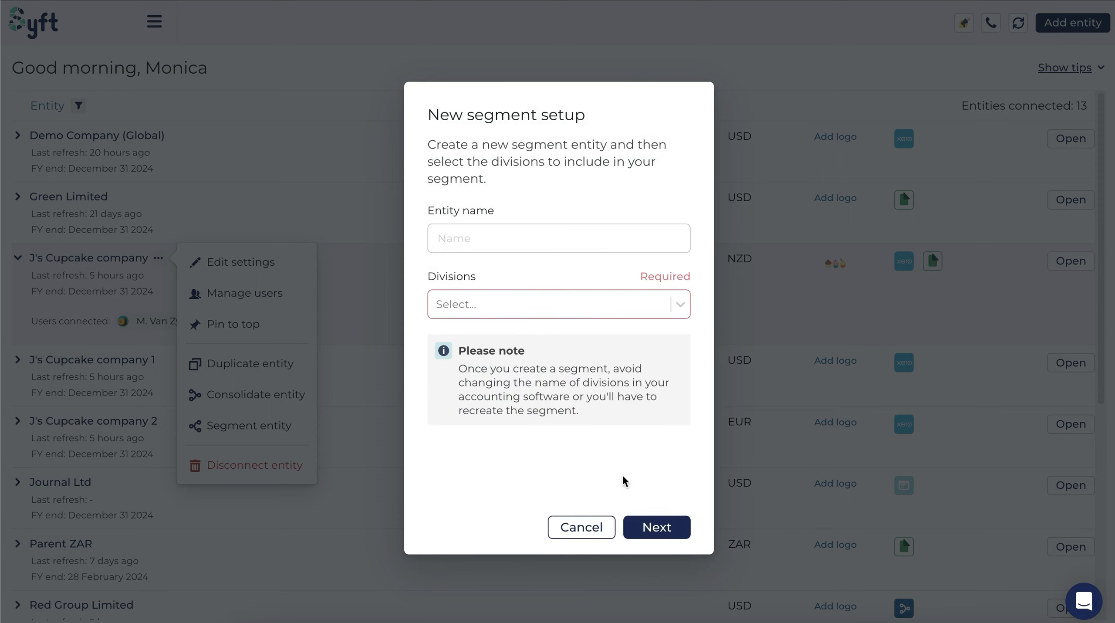
{"action": "left_click", "coordinate": [580, 529]}
Step: Open the original J's Cupcake company and switch from it to the J's Cupcake company 1 entity
{"action": "left_click", "coordinate": [1058, 261]}
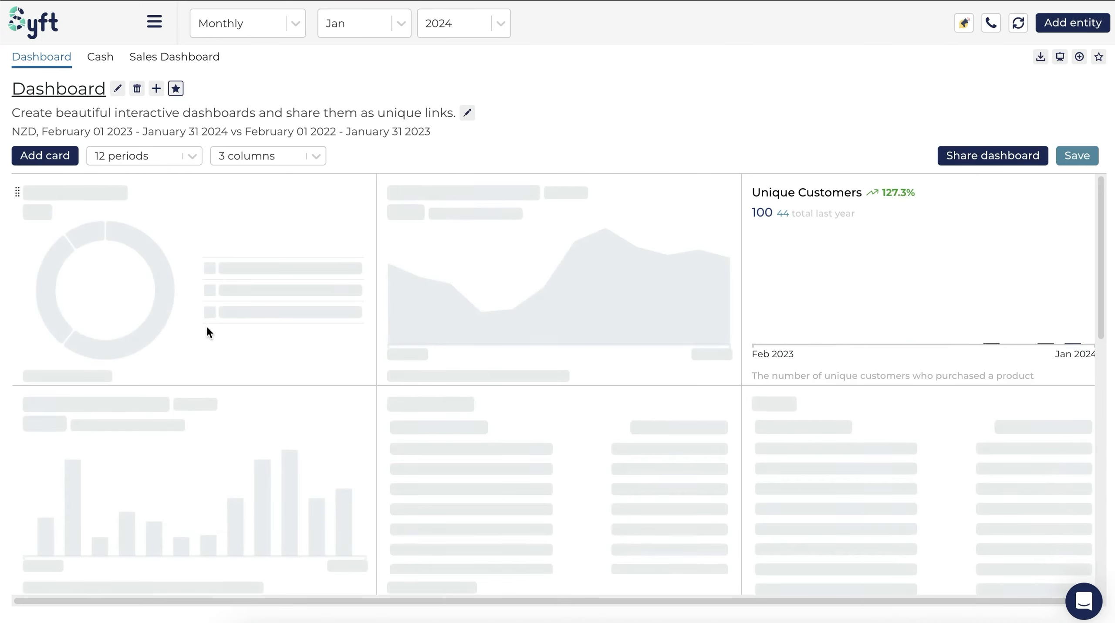
{"action": "mouse_move", "coordinate": [3, 251]}
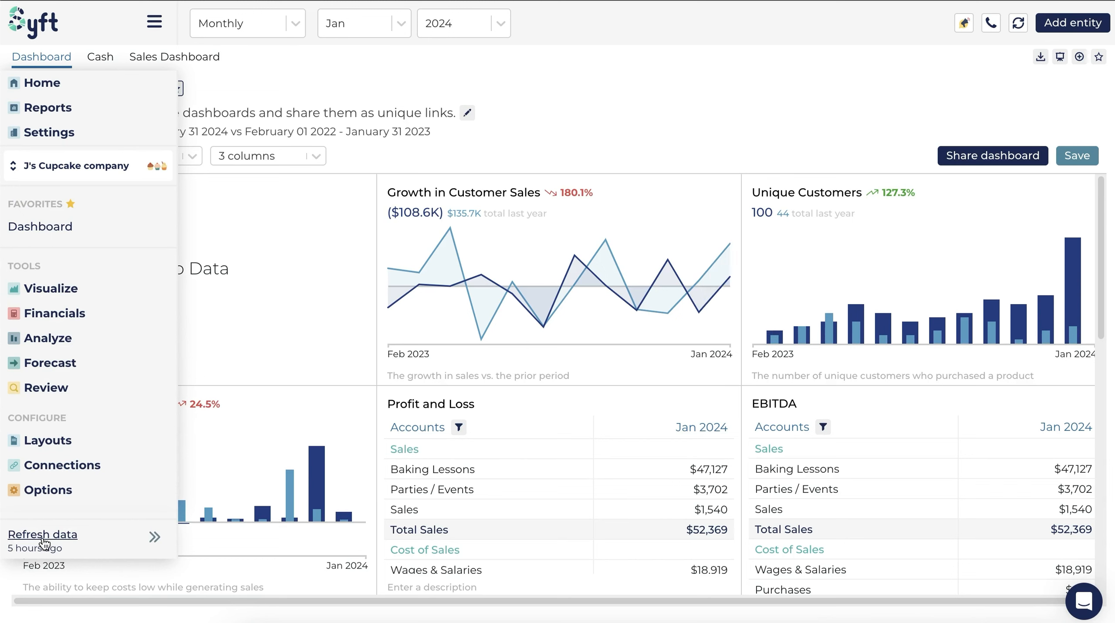
{"action": "left_click", "coordinate": [74, 169]}
{"action": "left_click", "coordinate": [75, 279]}
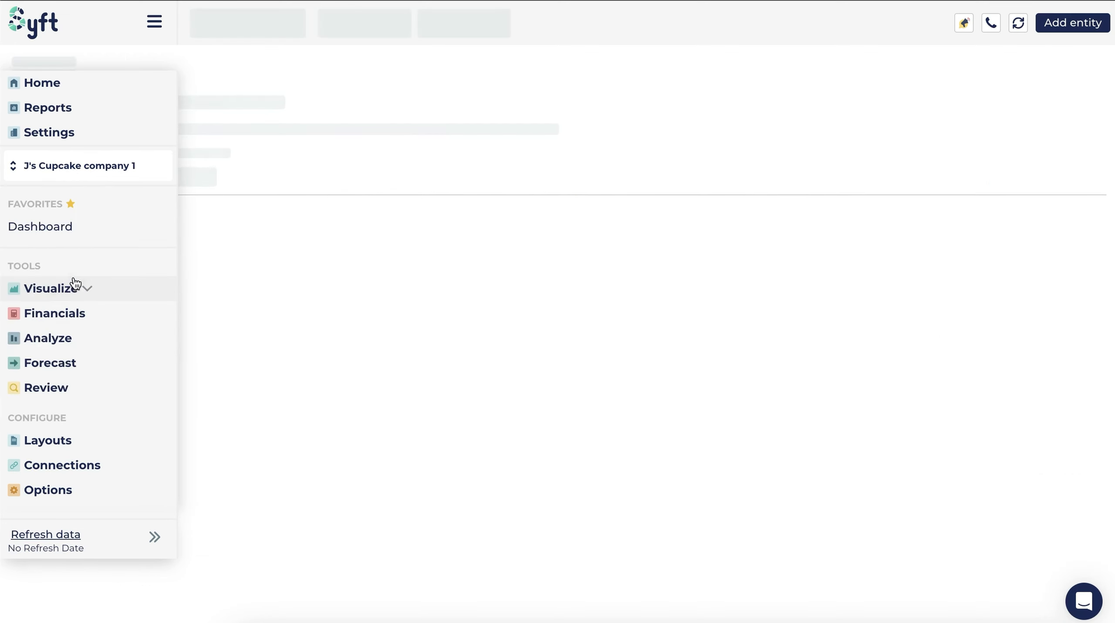